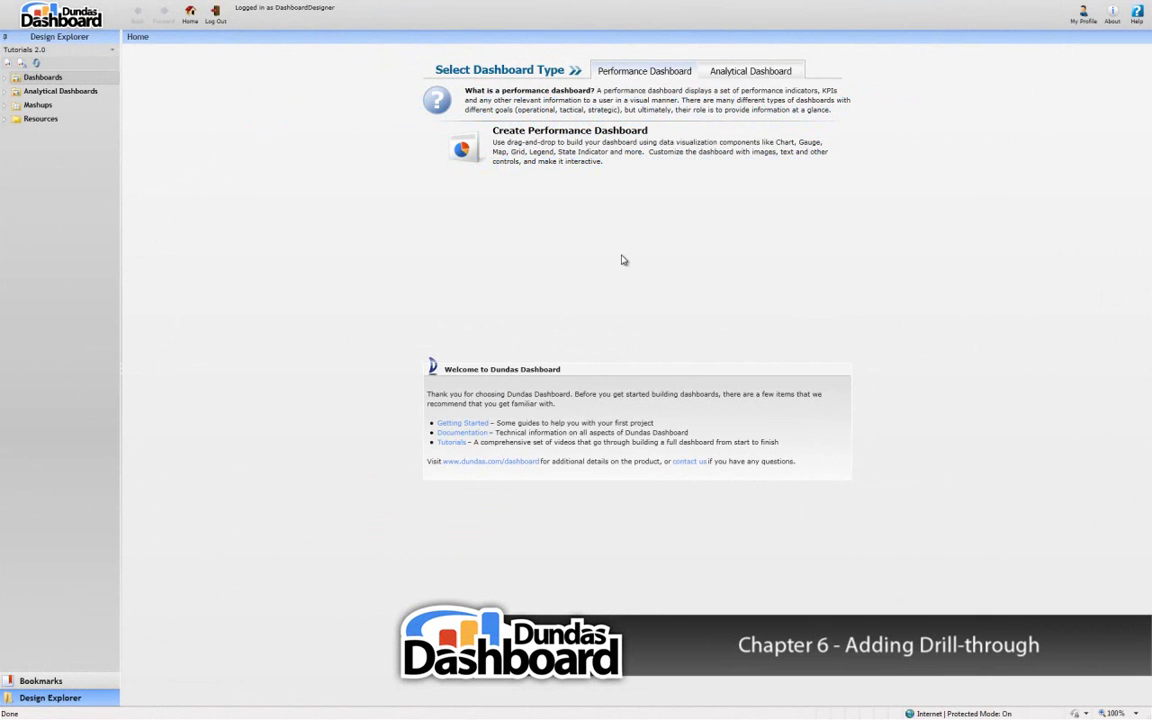
Step: Create a 4.1.6 folder under Dashboards and a new ExecutiveSummary dashboard inside it
{"action": "right_click", "coordinate": [110, 80]}
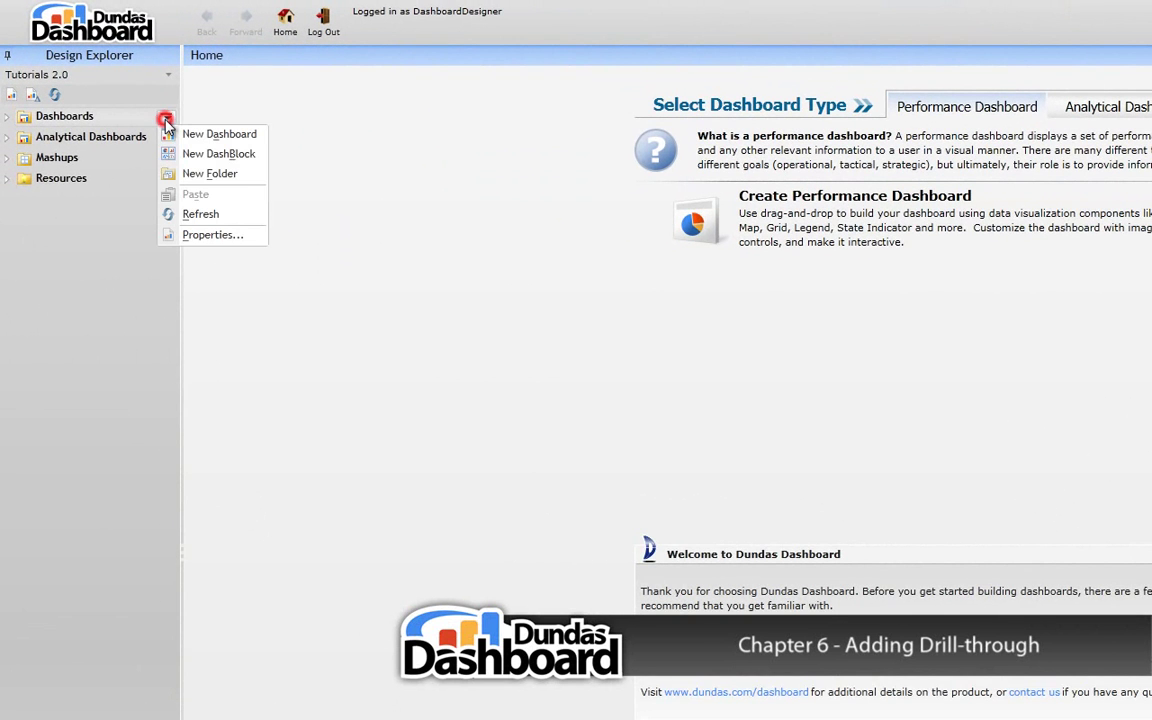
{"action": "left_click", "coordinate": [195, 175]}
{"action": "type", "text": "4.1.6"}
{"action": "key", "text": "Return"}
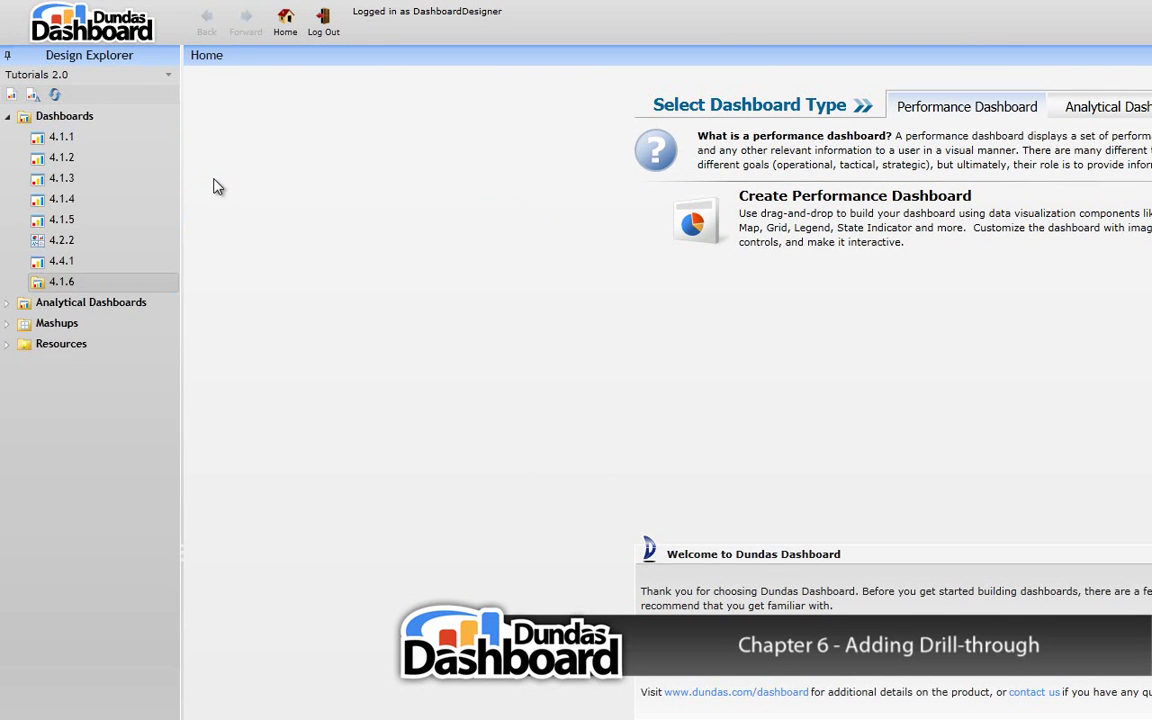
{"action": "right_click", "coordinate": [166, 284]}
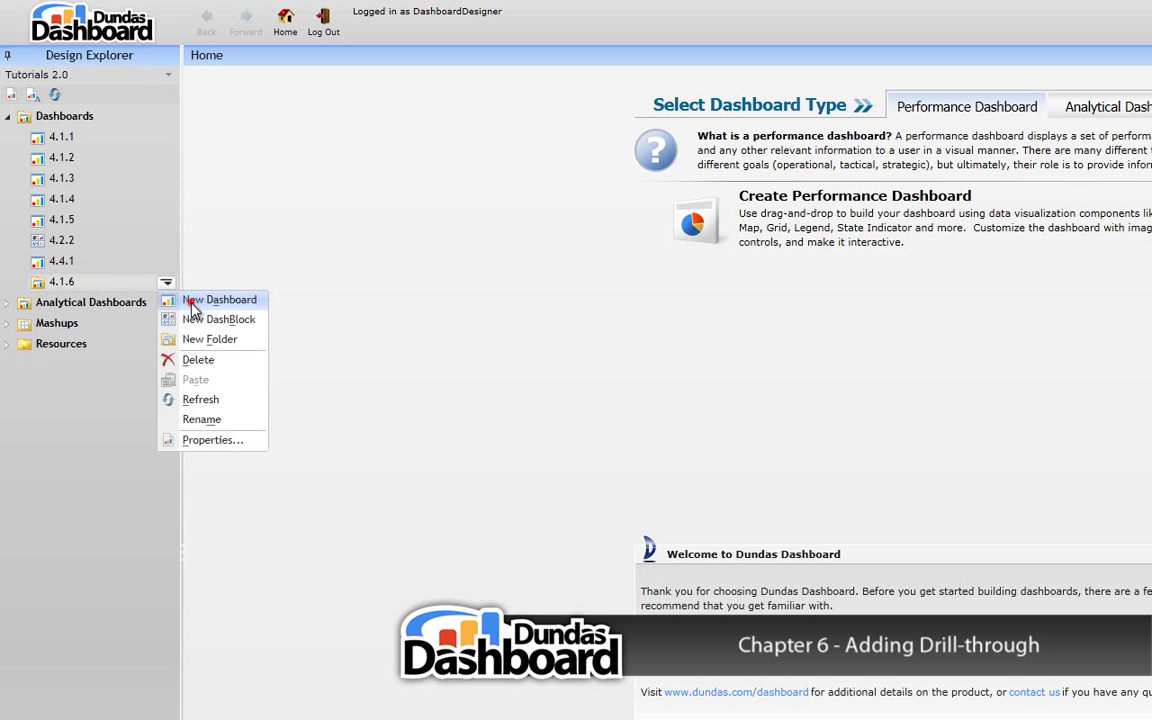
{"action": "left_click", "coordinate": [188, 300]}
{"action": "type", "text": "ExecutiveSummary"}
{"action": "key", "text": "Return"}
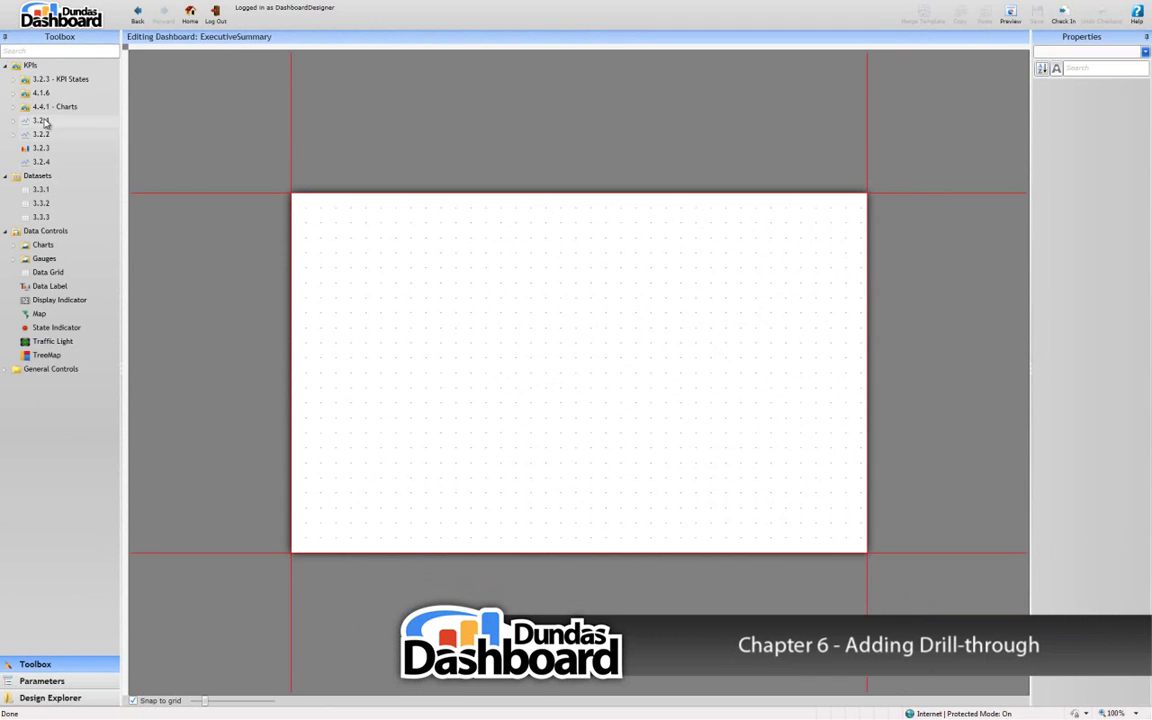
Step: Place the RevenueExpenseTrend KPI chart on the canvas and widen it to 585
{"action": "left_click", "coordinate": [12, 93]}
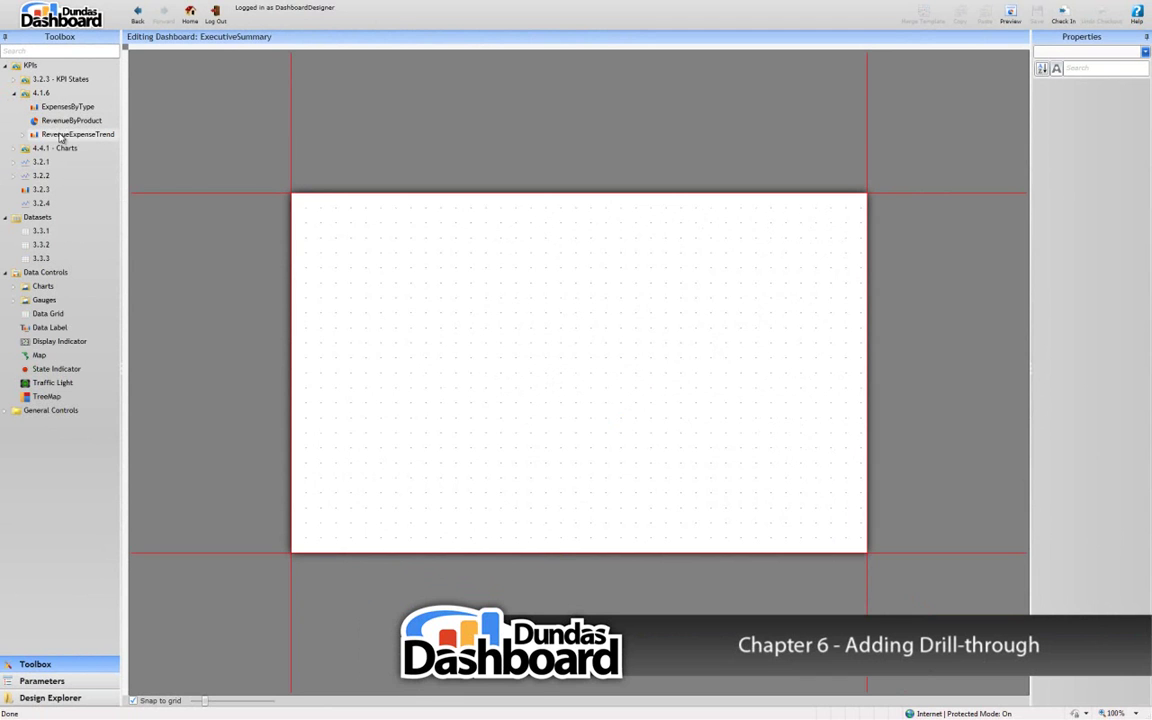
{"action": "left_click_drag", "start_coordinate": [60, 133], "coordinate": [393, 306]}
{"action": "left_click_drag", "start_coordinate": [486, 297], "coordinate": [658, 312]}
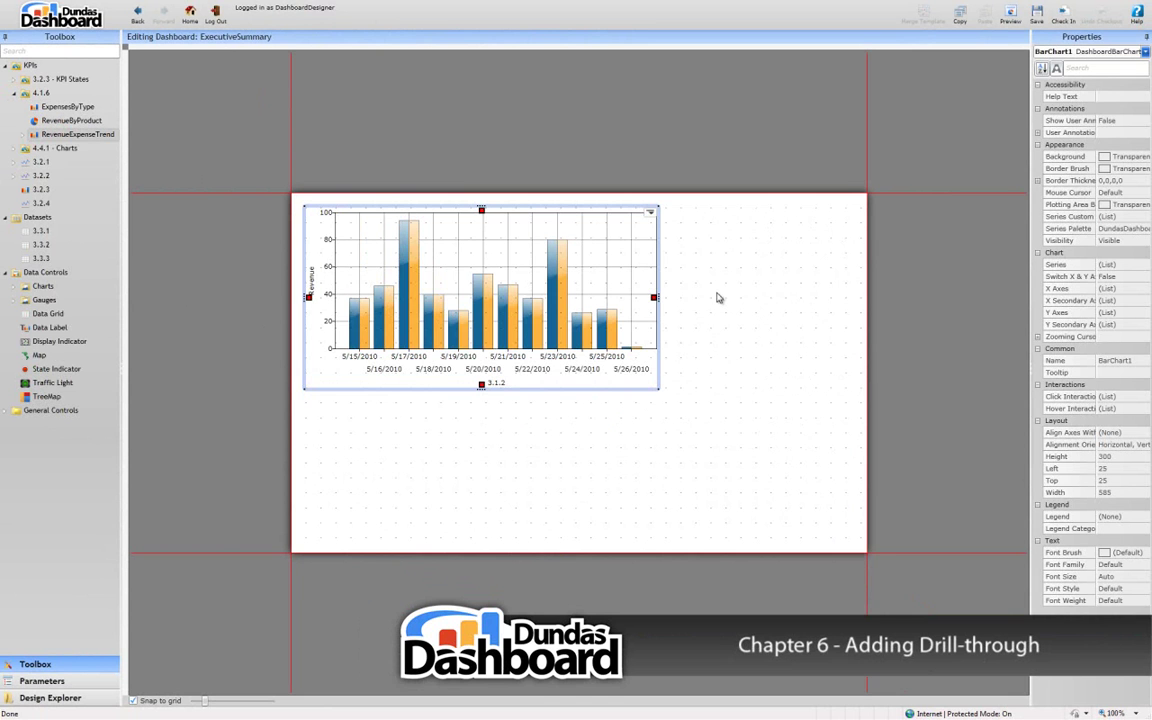
{"action": "left_click", "coordinate": [1010, 16]}
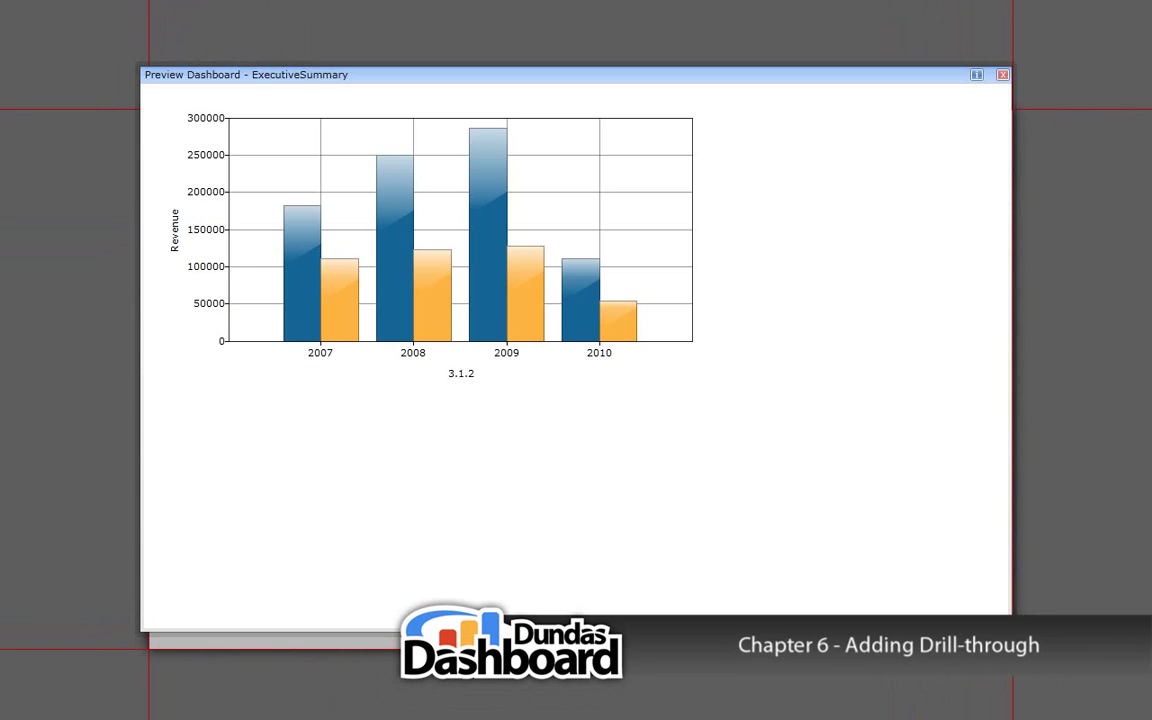
{"action": "left_click", "coordinate": [1003, 76]}
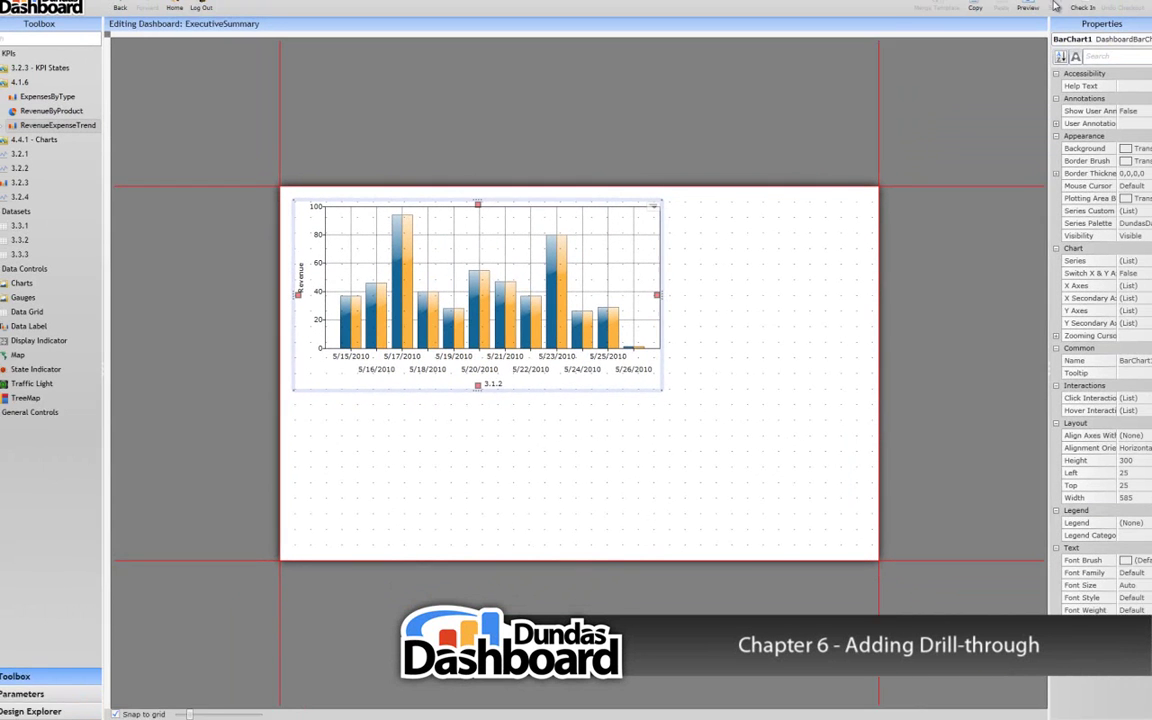
Step: Create a new RevenueExpenseDashboard in the 4.1.6 folder
{"action": "left_click", "coordinate": [43, 713]}
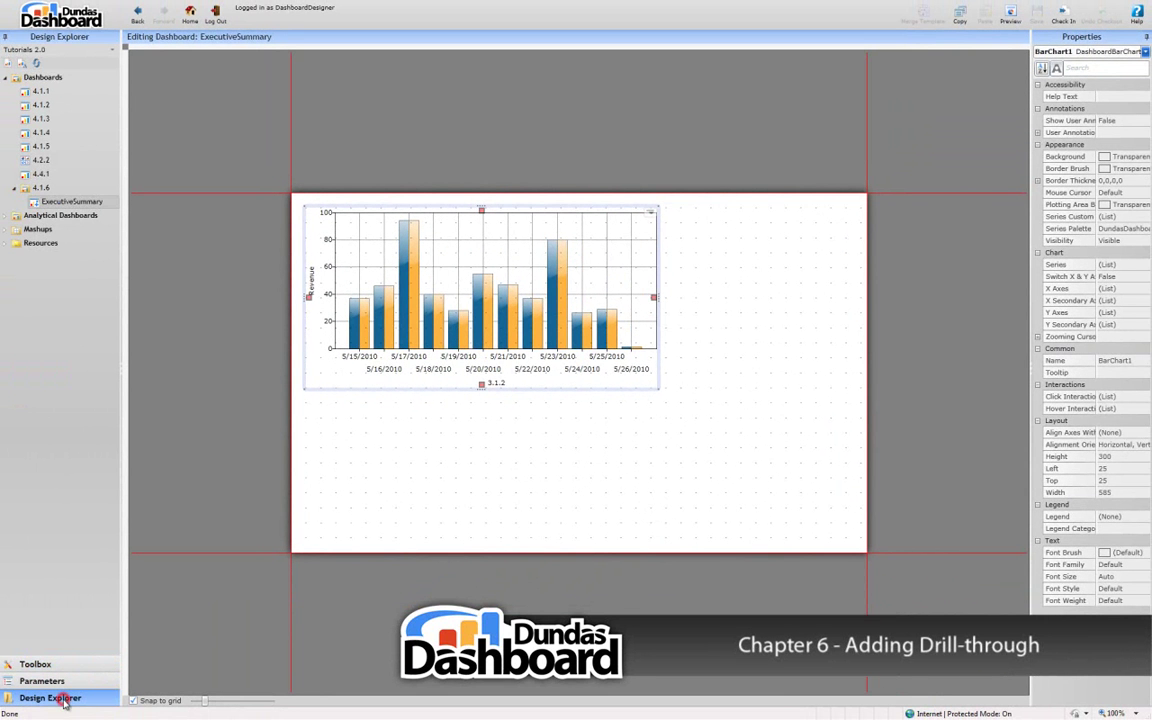
{"action": "right_click", "coordinate": [112, 188]}
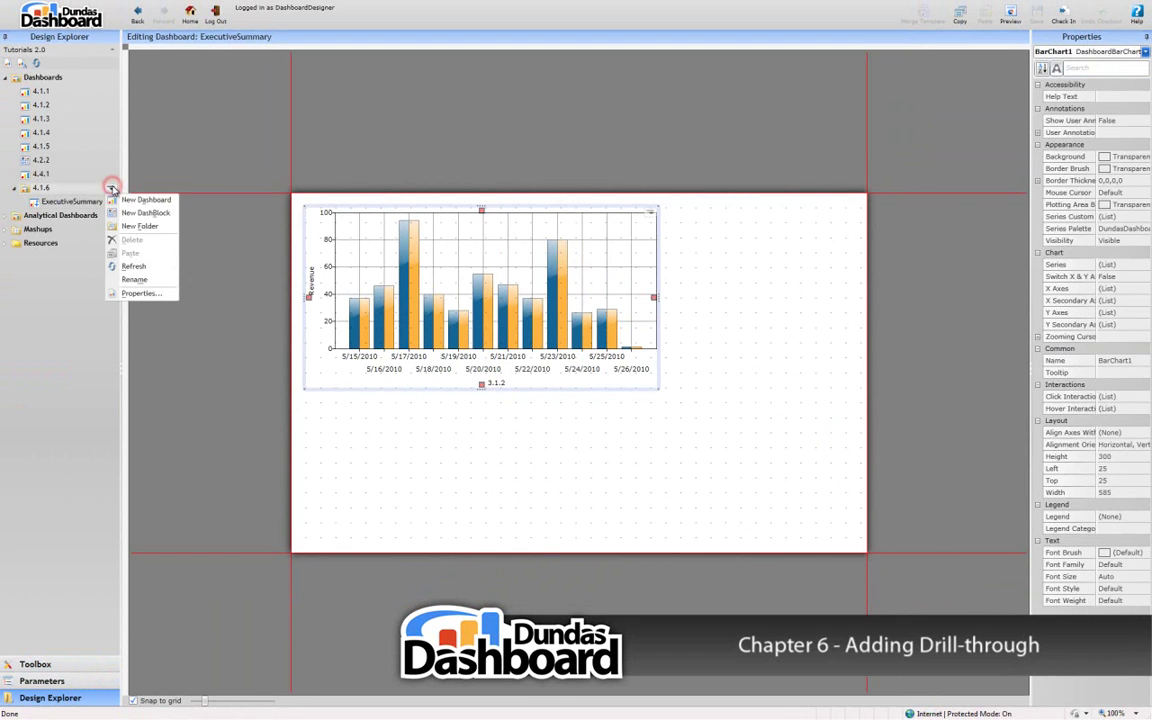
{"action": "left_click", "coordinate": [135, 201]}
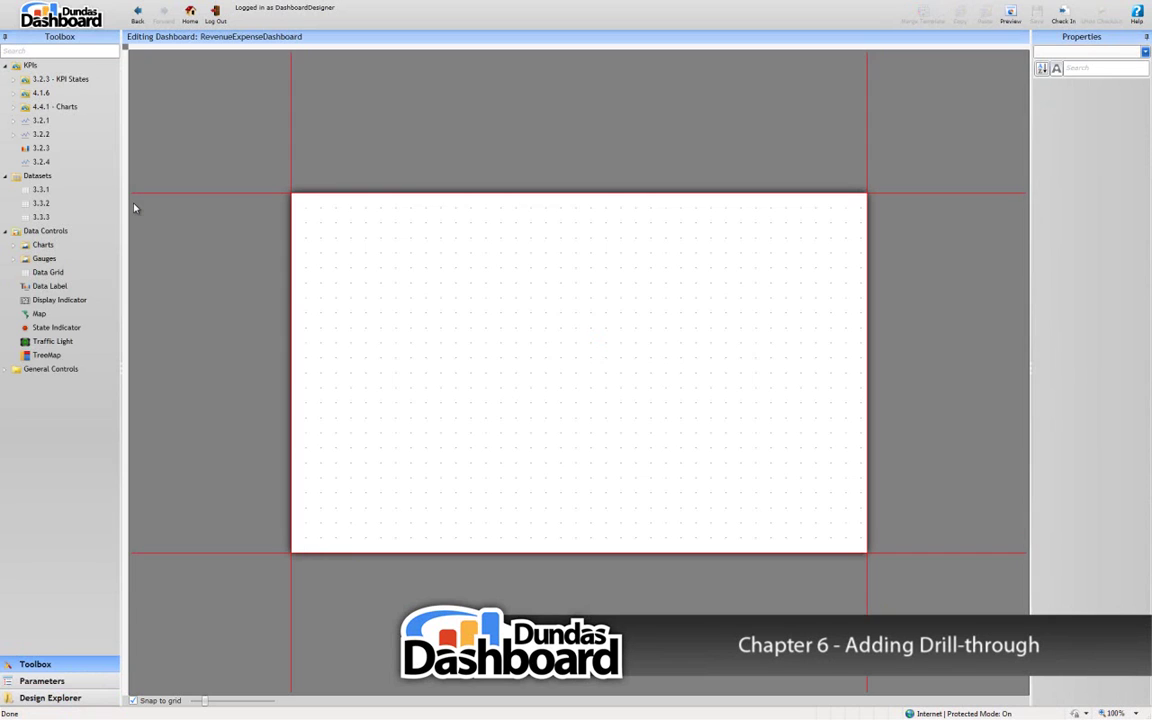
Step: Add a pie chart fed by RevenueByProduct, plus ExpensesByType data on the dashboard
{"action": "left_click", "coordinate": [14, 246]}
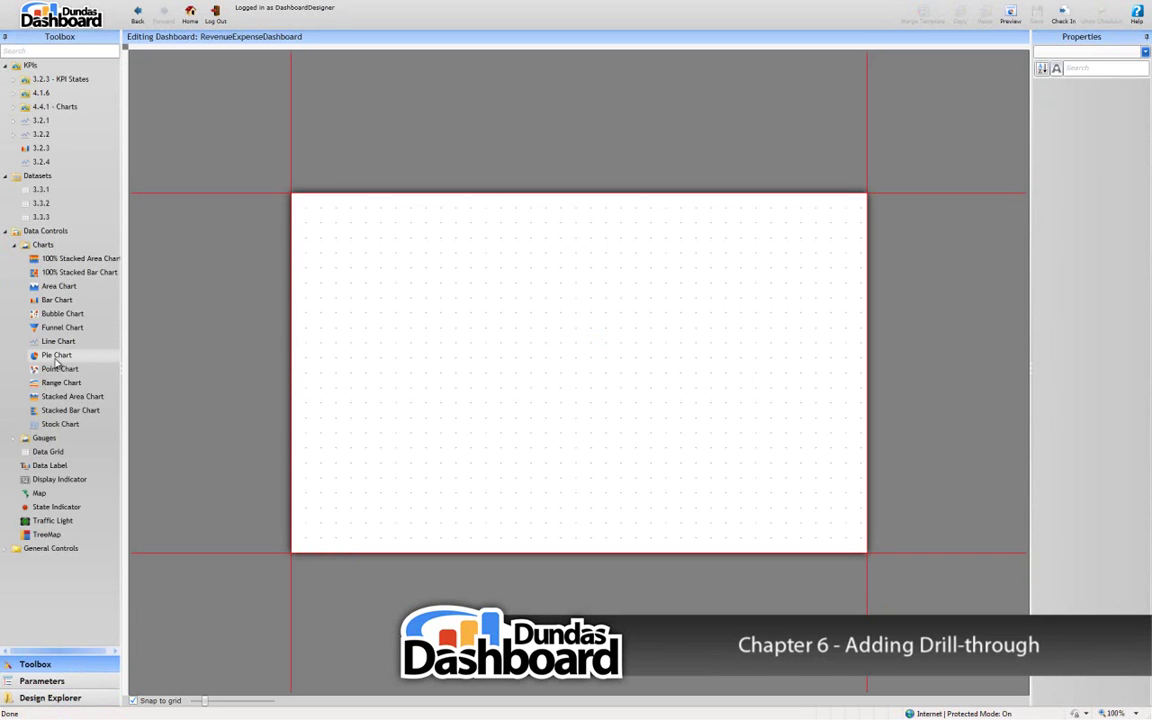
{"action": "left_click_drag", "start_coordinate": [57, 357], "coordinate": [393, 303]}
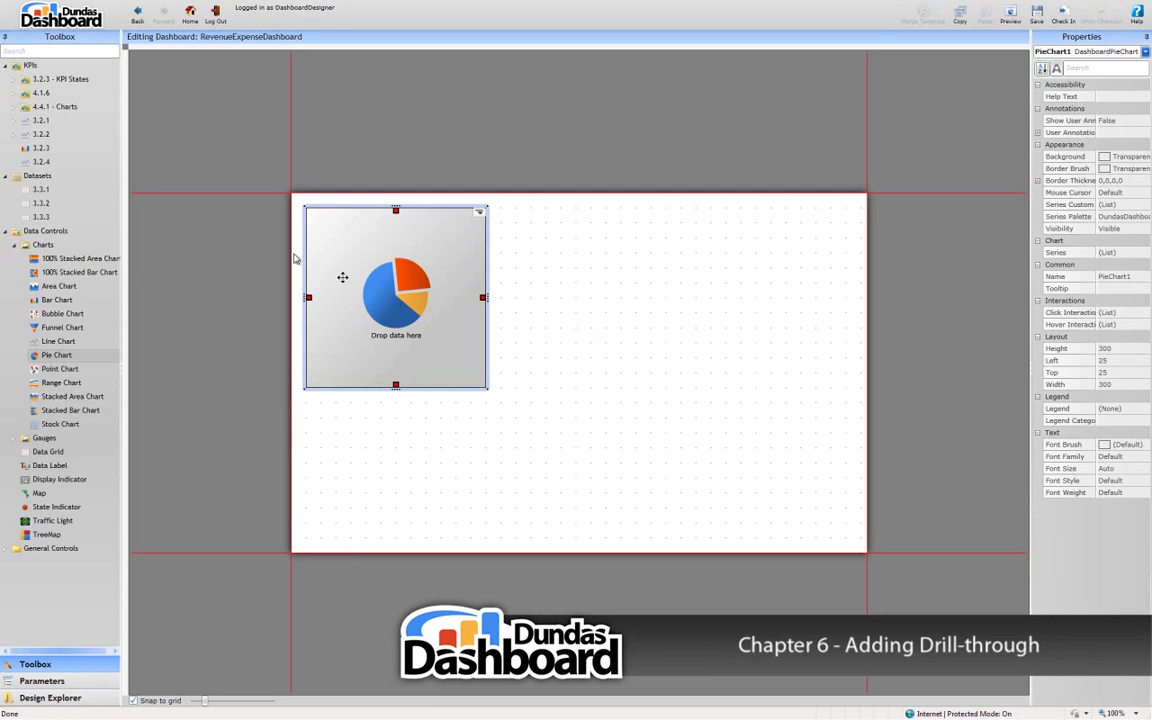
{"action": "left_click", "coordinate": [14, 93]}
{"action": "left_click_drag", "start_coordinate": [52, 116], "coordinate": [355, 294]}
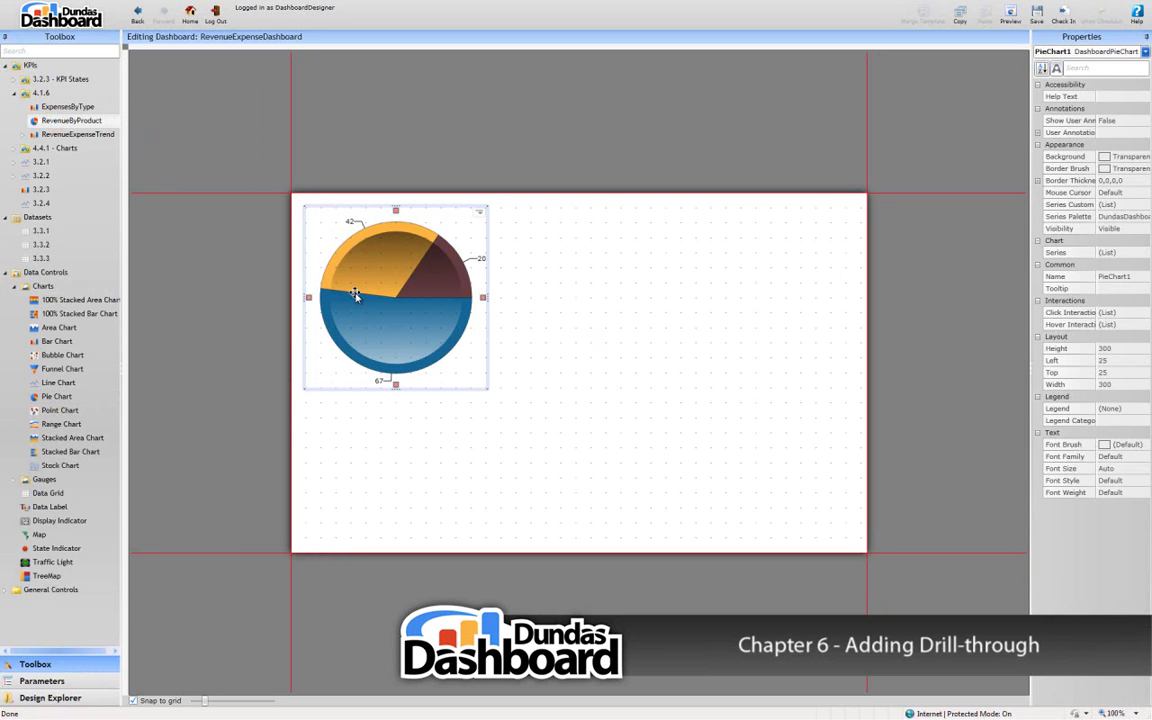
{"action": "mouse_move", "coordinate": [57, 106]}
{"action": "left_mouse_down"}
{"action": "mouse_move", "coordinate": [346, 378]}
{"action": "mouse_move", "coordinate": [411, 463]}
{"action": "mouse_move", "coordinate": [396, 468]}
{"action": "mouse_move", "coordinate": [395, 415]}
{"action": "left_mouse_up"}
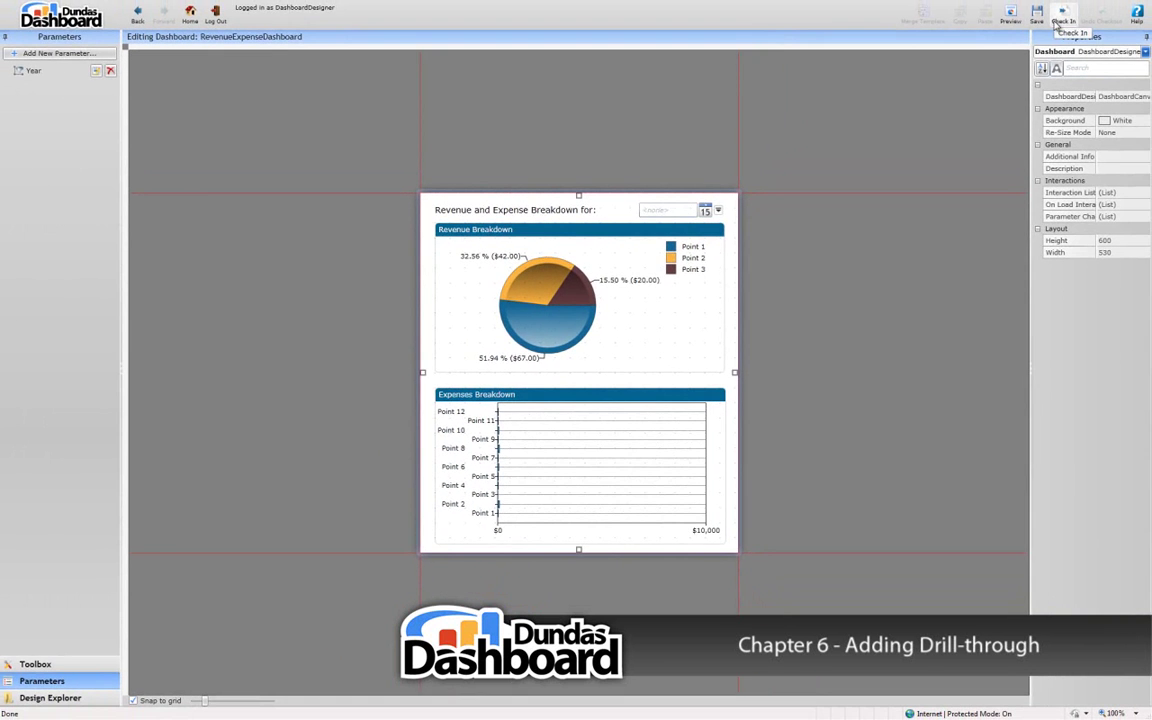
Step: Check in RevenueExpenseDashboard, then open ExecutiveSummary for editing
{"action": "left_click", "coordinate": [1062, 20]}
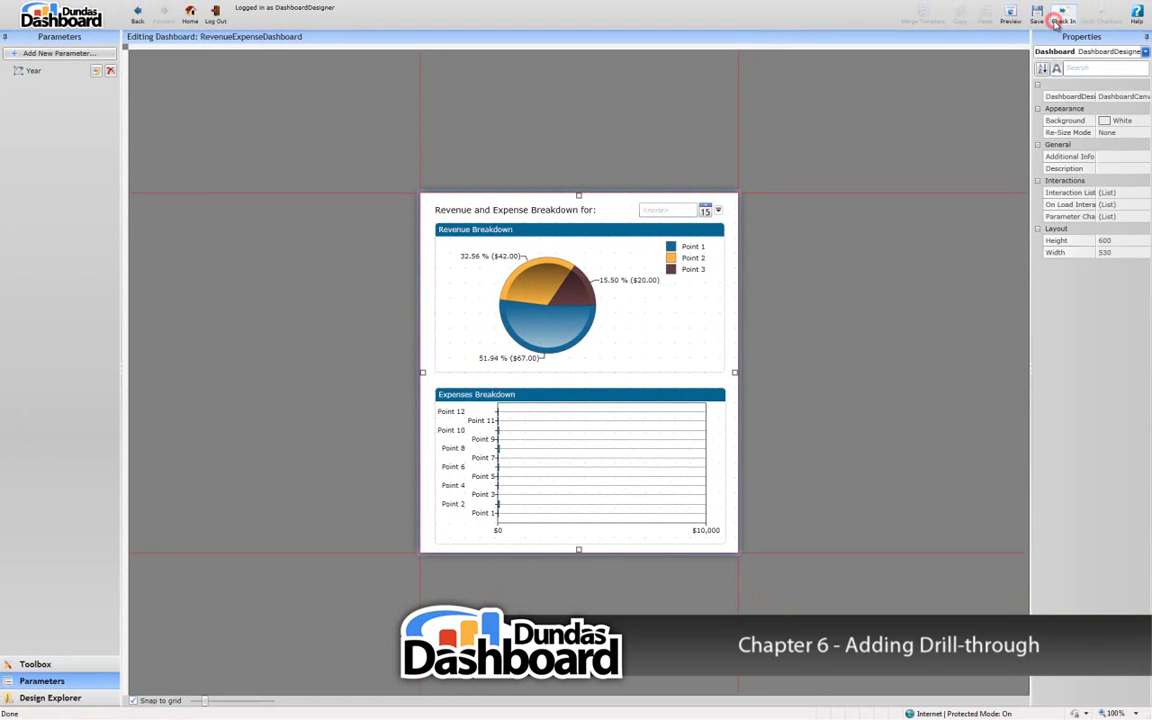
{"action": "left_click", "coordinate": [610, 399]}
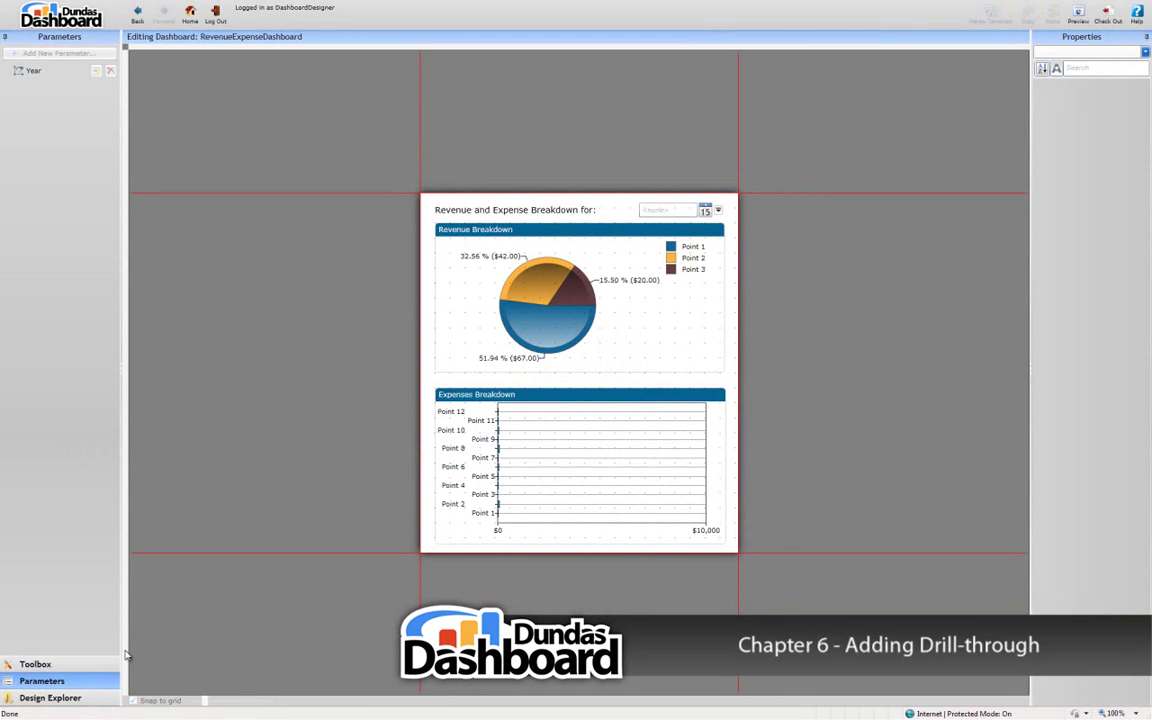
{"action": "left_click", "coordinate": [56, 699]}
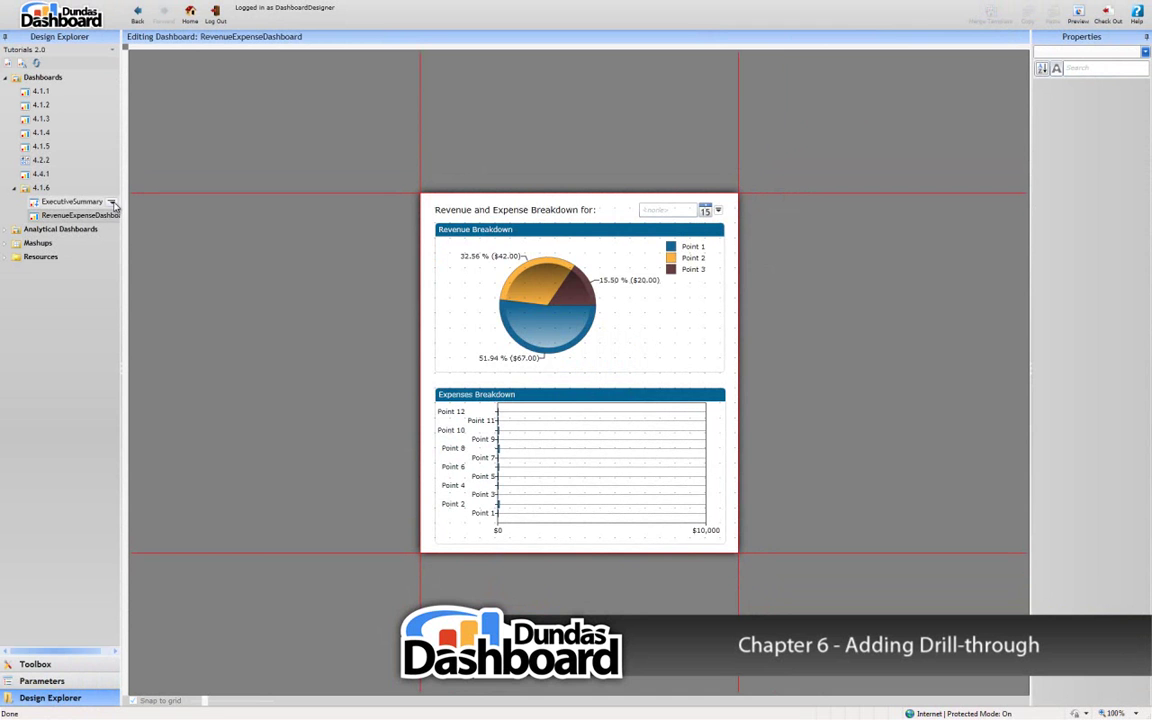
{"action": "left_click", "coordinate": [111, 202]}
{"action": "left_click", "coordinate": [126, 214]}
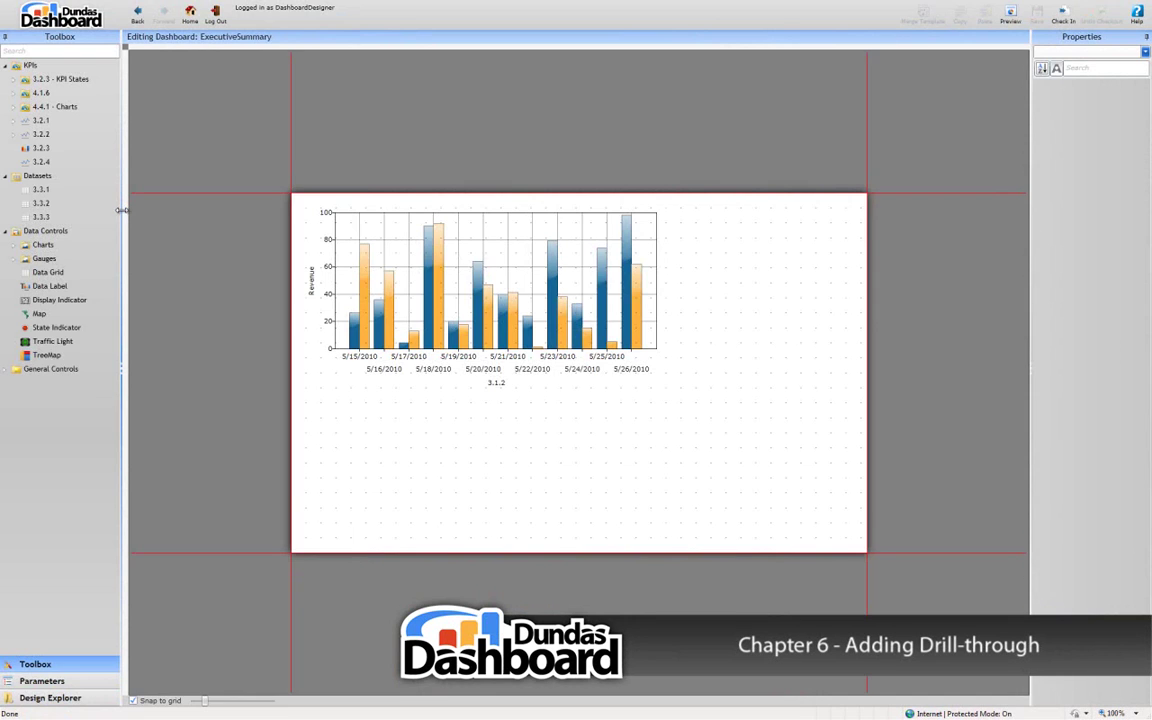
Step: Set up a drill-down on the revenue chart targeting another dashboard with a Hand cursor
{"action": "left_click", "coordinate": [652, 228]}
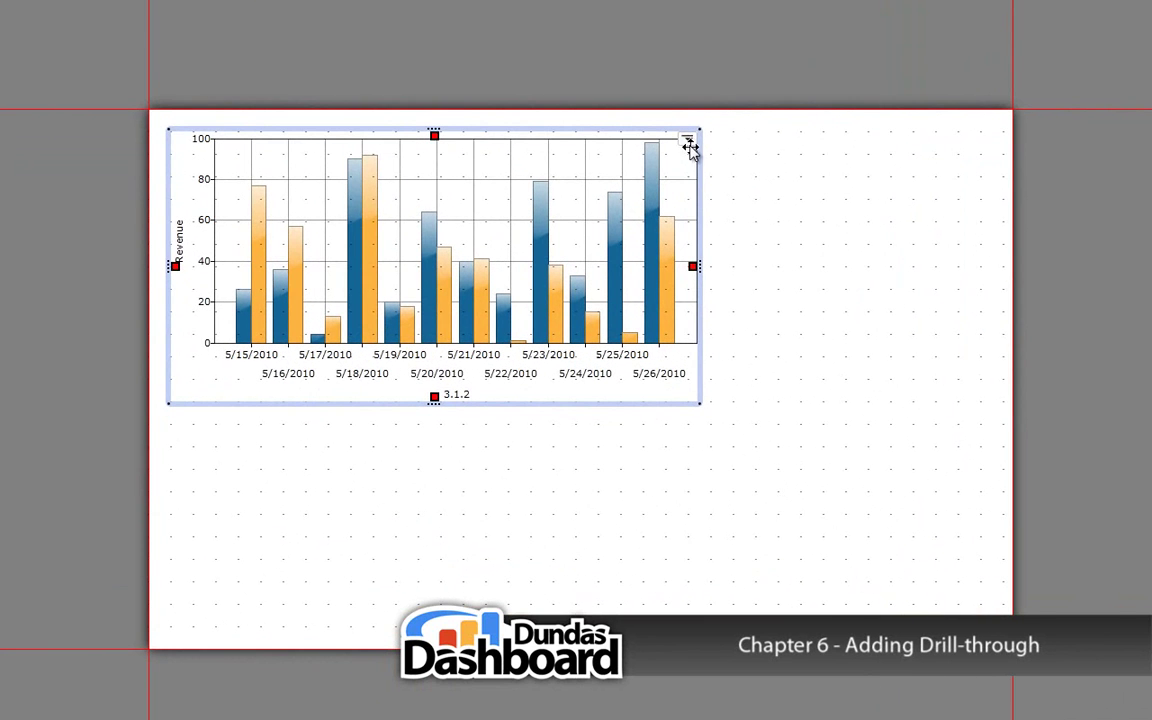
{"action": "left_click", "coordinate": [667, 181]}
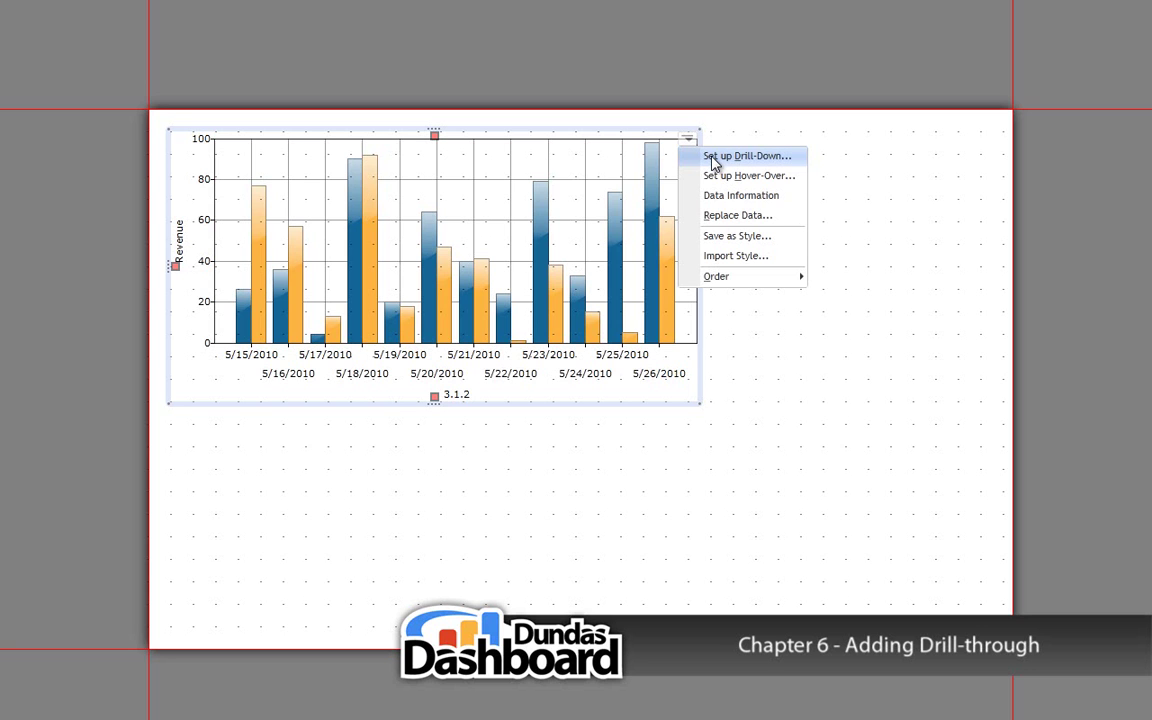
{"action": "left_click", "coordinate": [712, 160]}
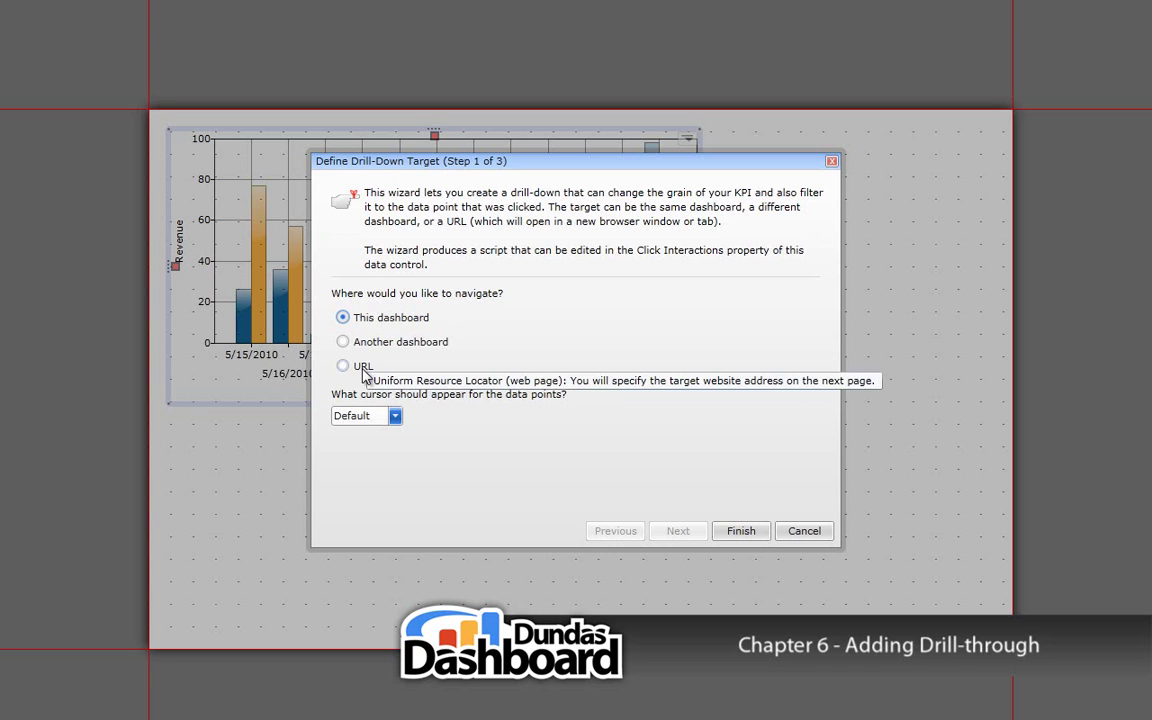
{"action": "left_click", "coordinate": [343, 342]}
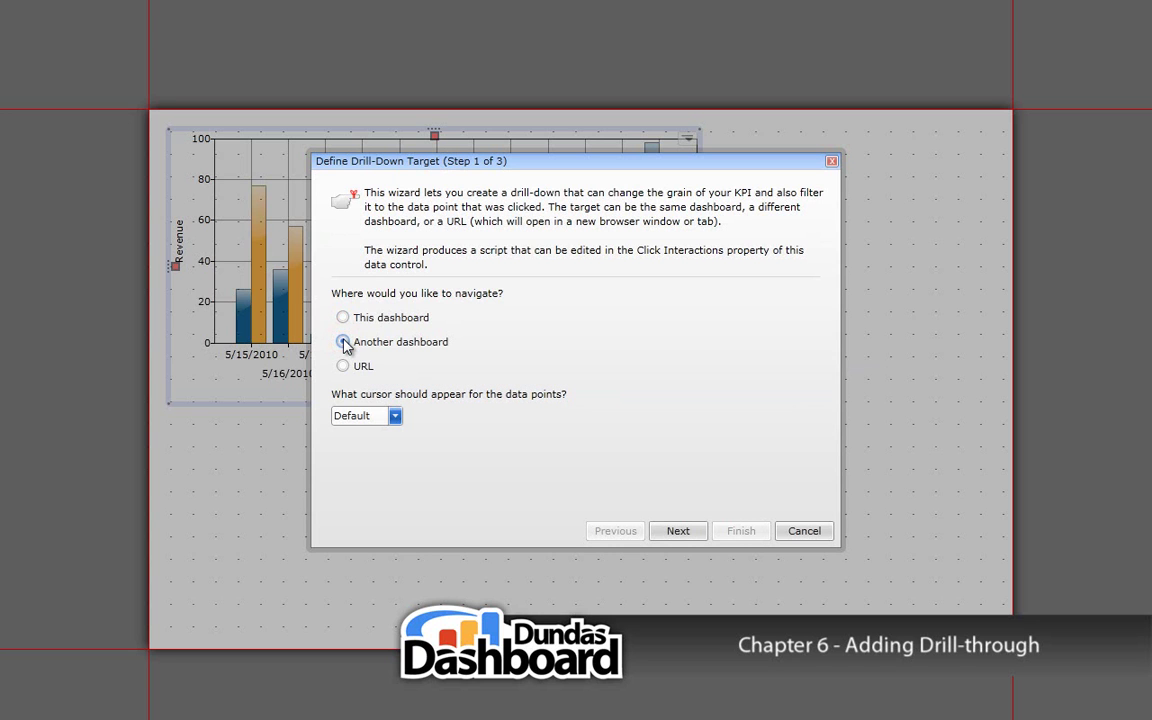
{"action": "left_click", "coordinate": [343, 342]}
{"action": "left_click", "coordinate": [395, 416]}
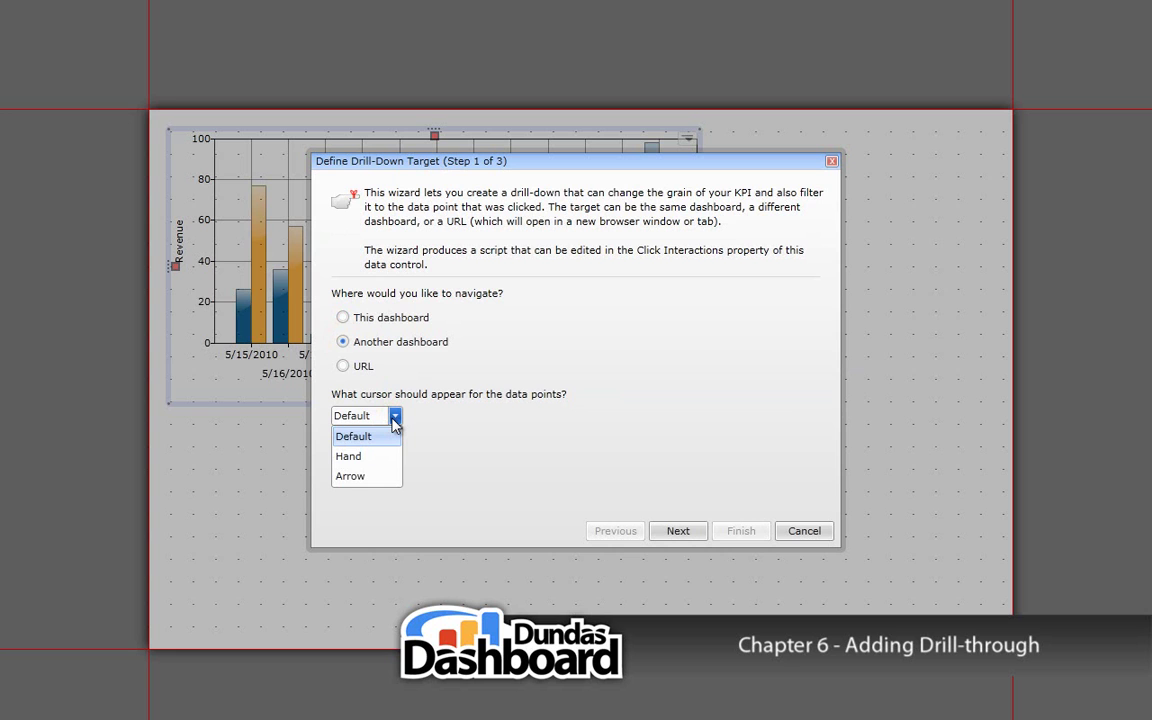
{"action": "left_click", "coordinate": [360, 457]}
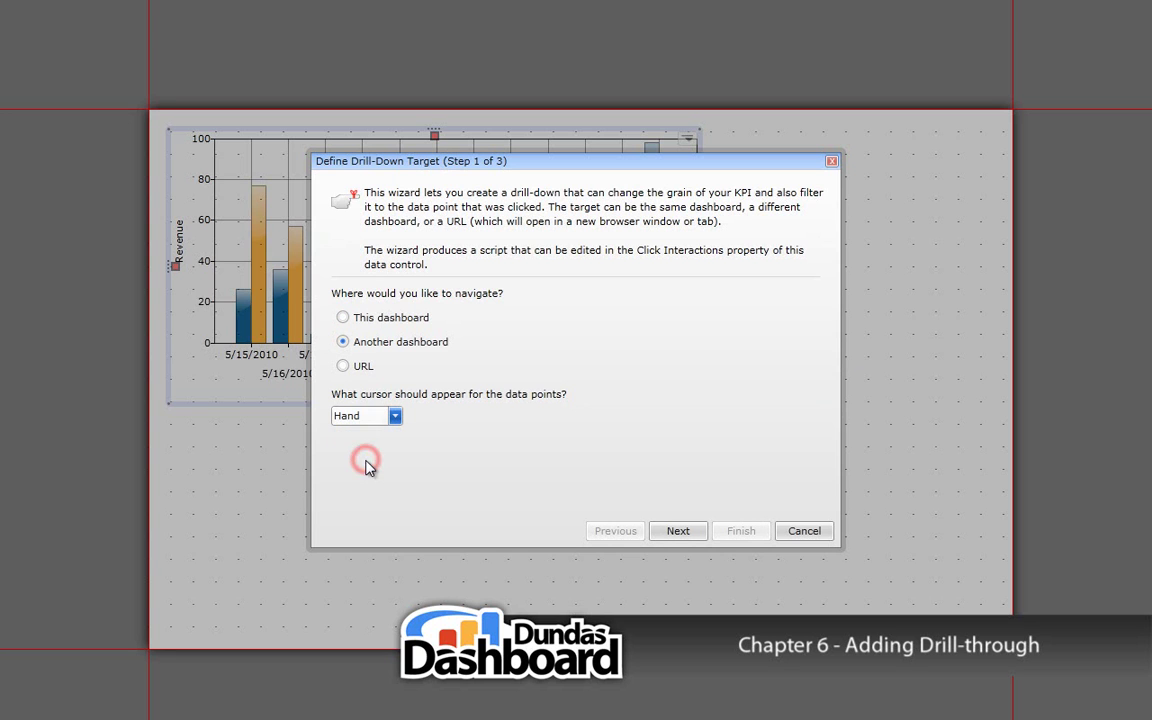
Step: Choose RevenueExpenseDashboard under Tutorials 2.0 > Dashboards > 4.1.6 as the drill-down target
{"action": "left_click", "coordinate": [676, 532]}
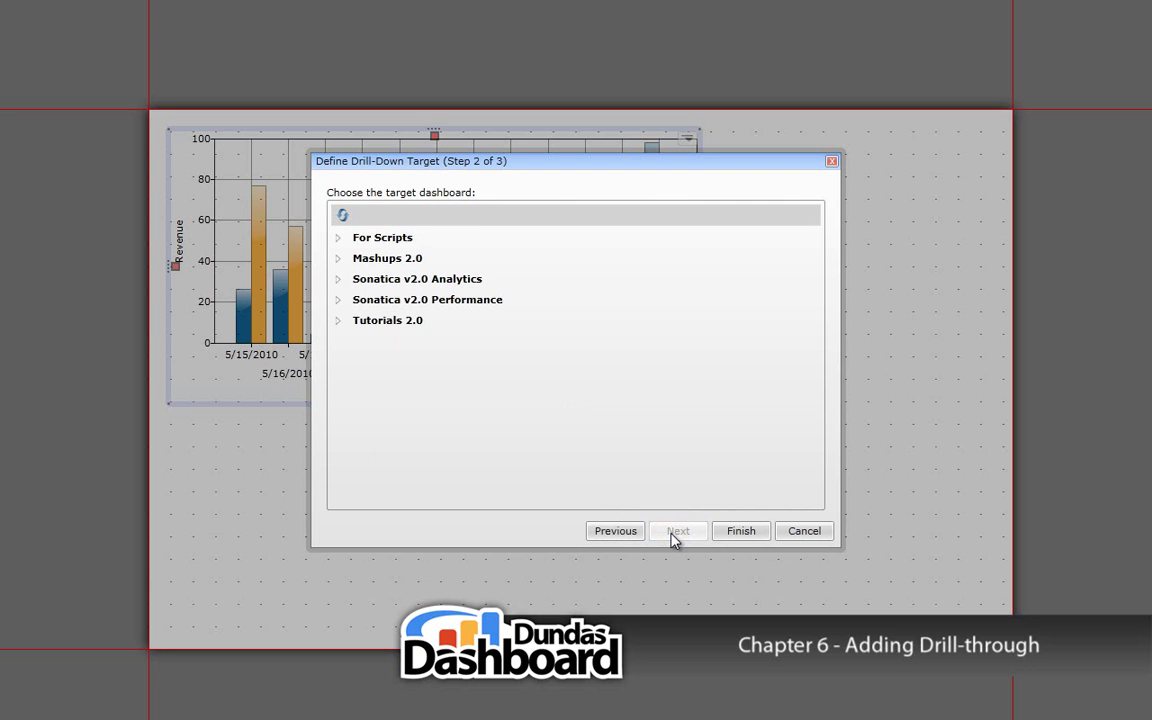
{"action": "left_click", "coordinate": [337, 321]}
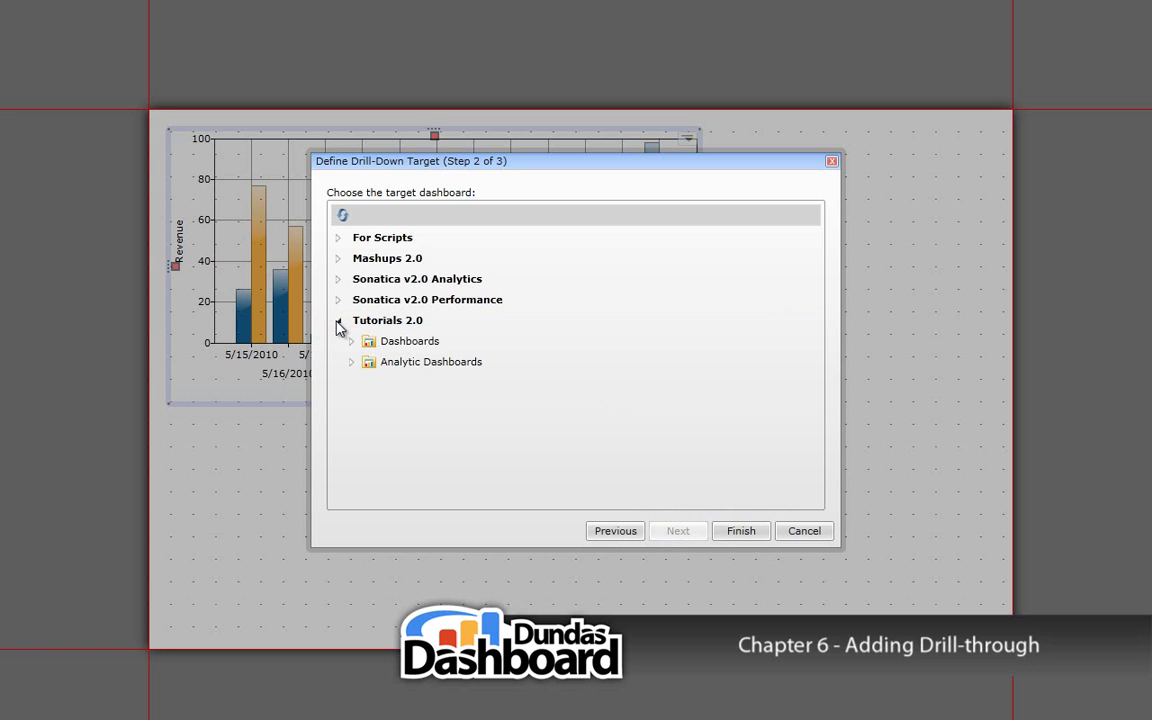
{"action": "left_click", "coordinate": [352, 342]}
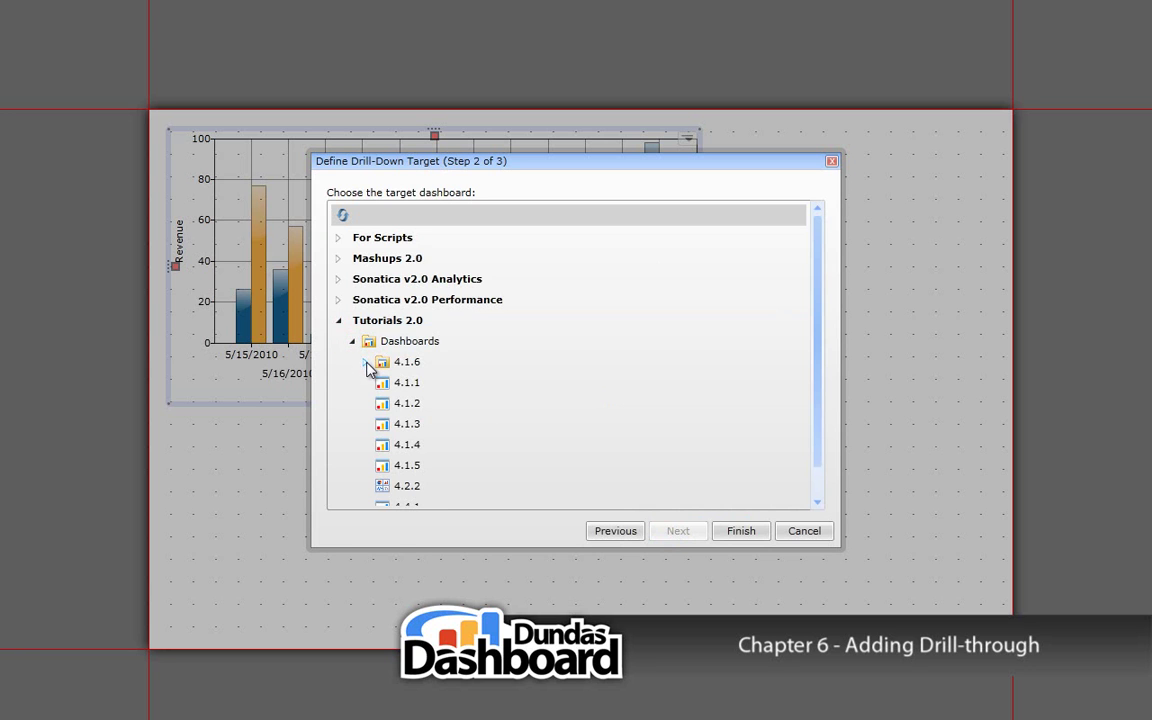
{"action": "left_click", "coordinate": [366, 362]}
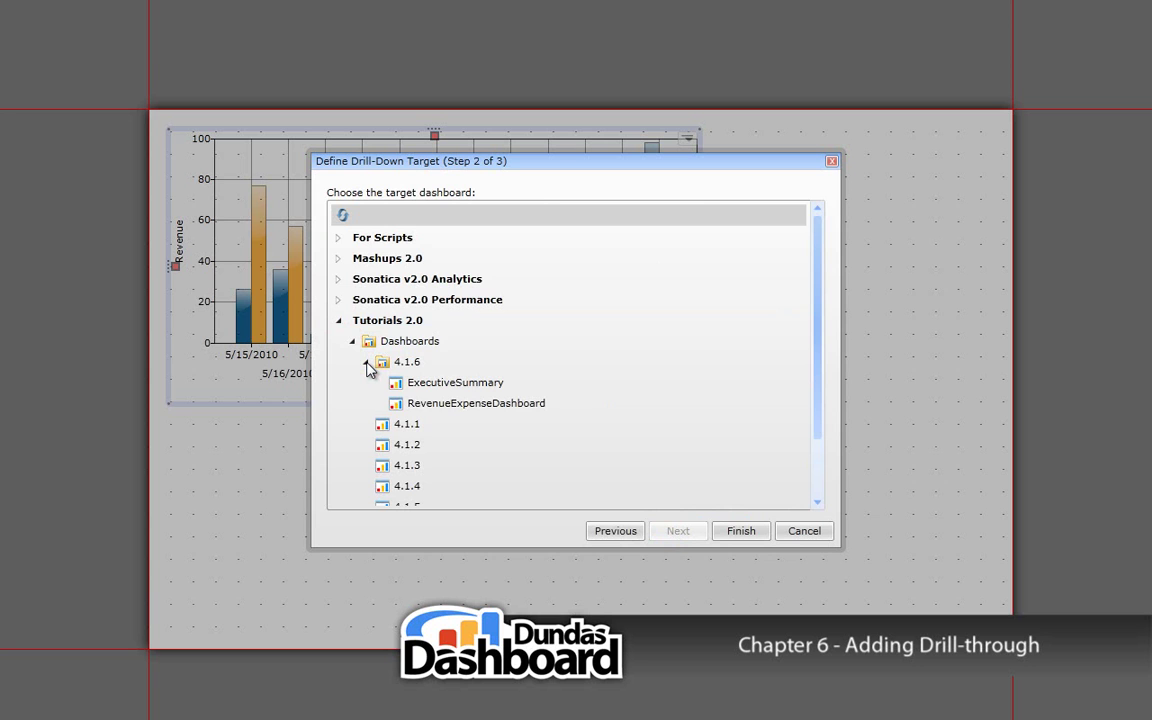
{"action": "left_click", "coordinate": [450, 405]}
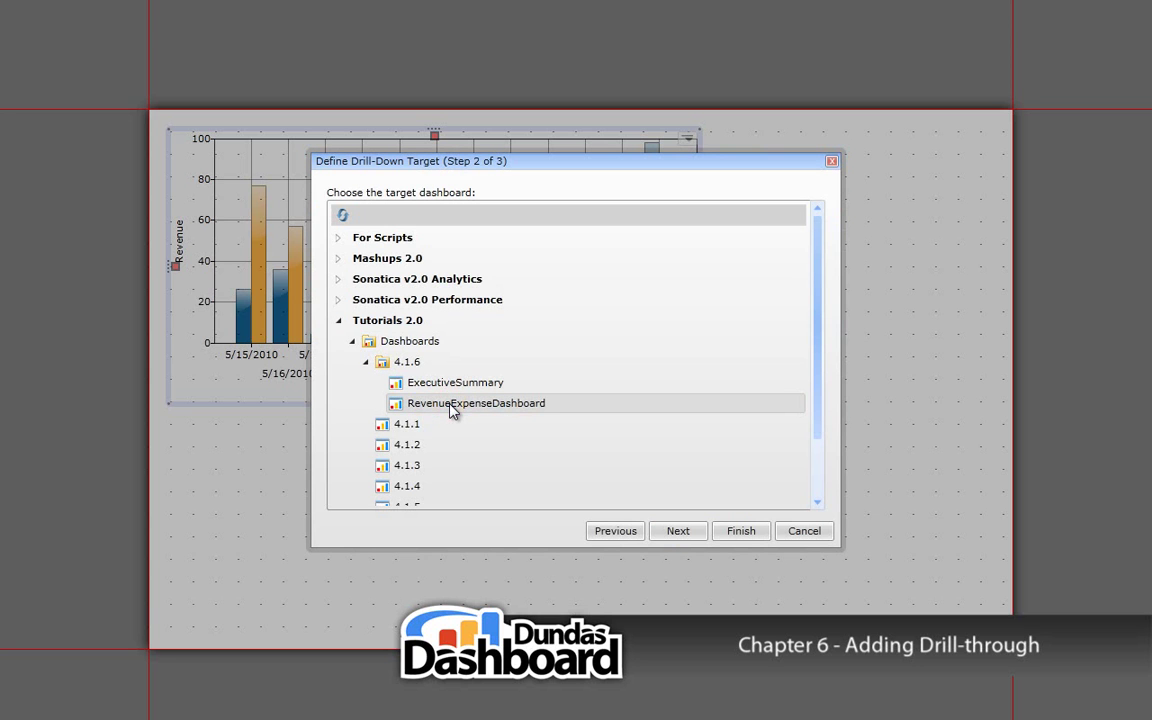
{"action": "left_click", "coordinate": [675, 535]}
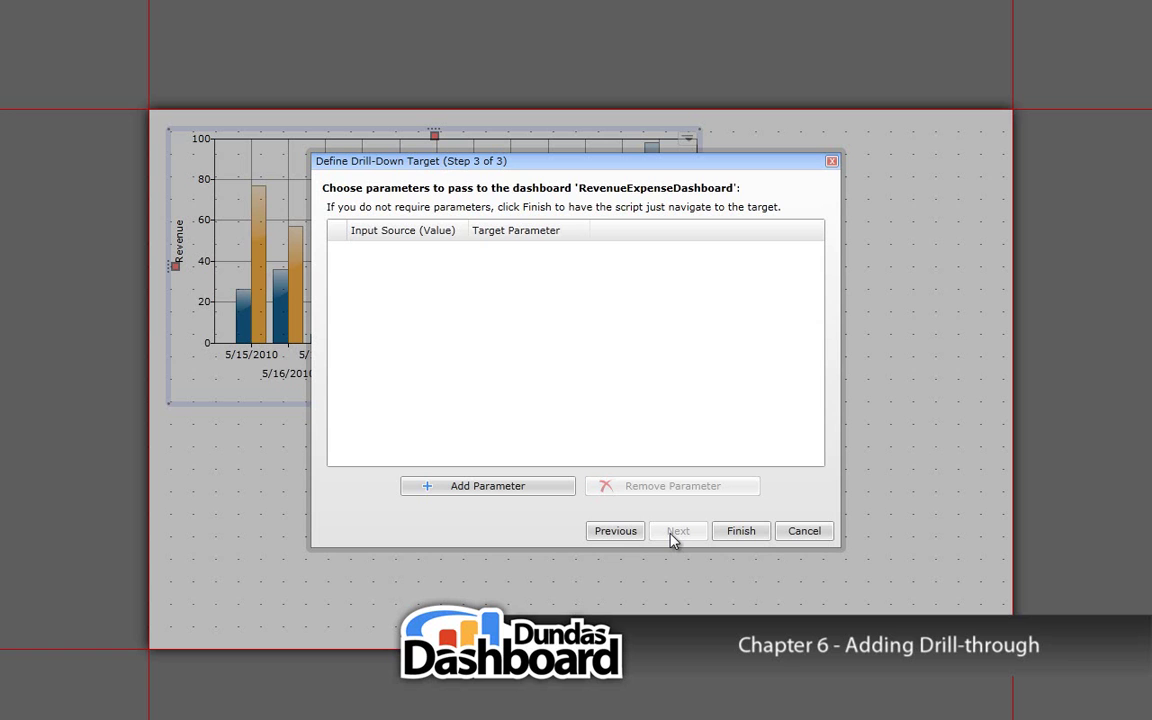
Step: Map RevenueExpenseTrend's Grain with X-Axis Keys (Filter) to the Year parameter and finish
{"action": "left_click", "coordinate": [536, 489]}
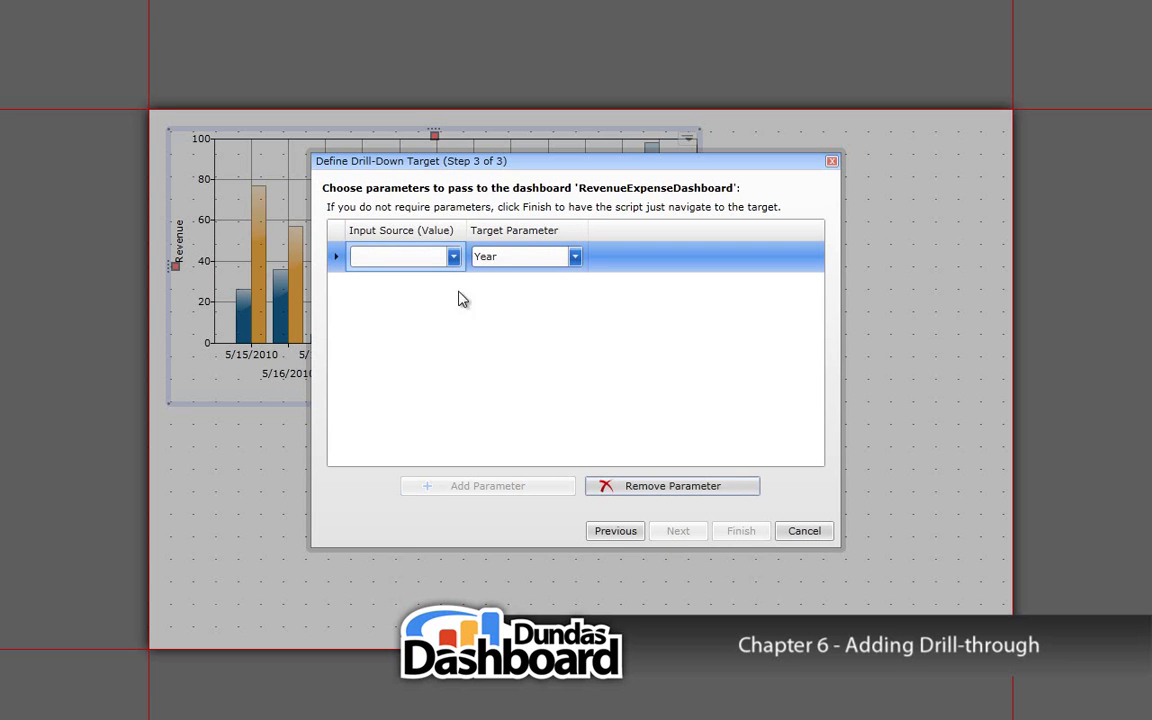
{"action": "left_click", "coordinate": [453, 257]}
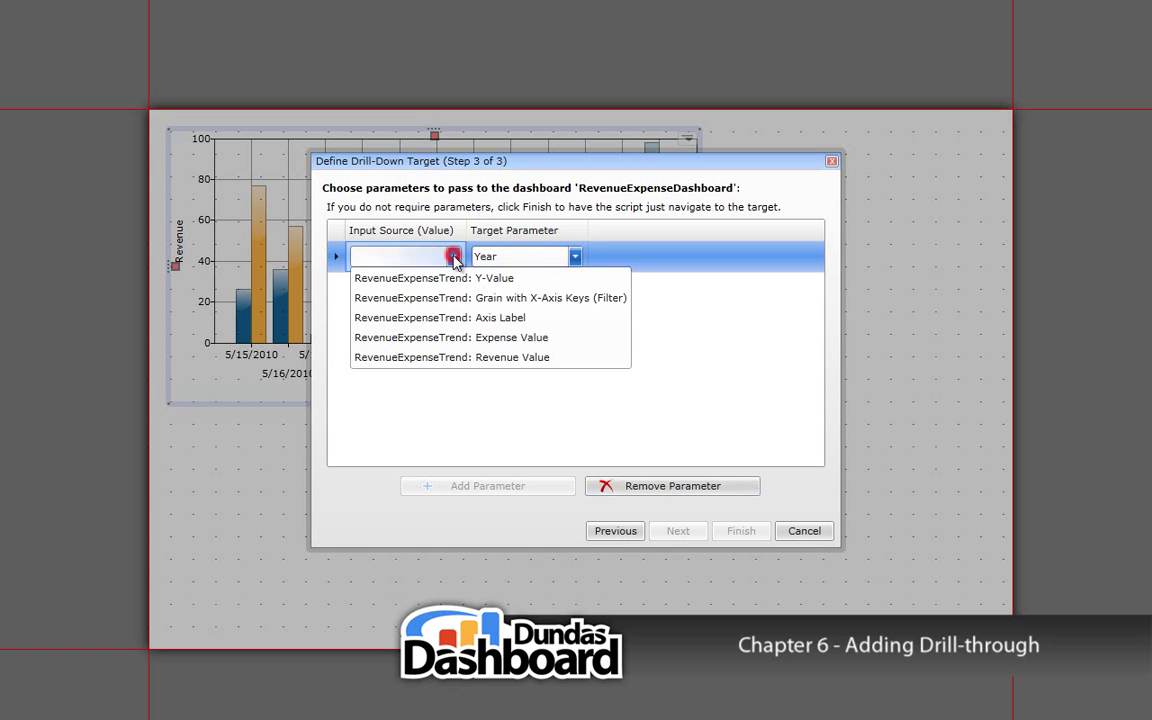
{"action": "left_click", "coordinate": [451, 298]}
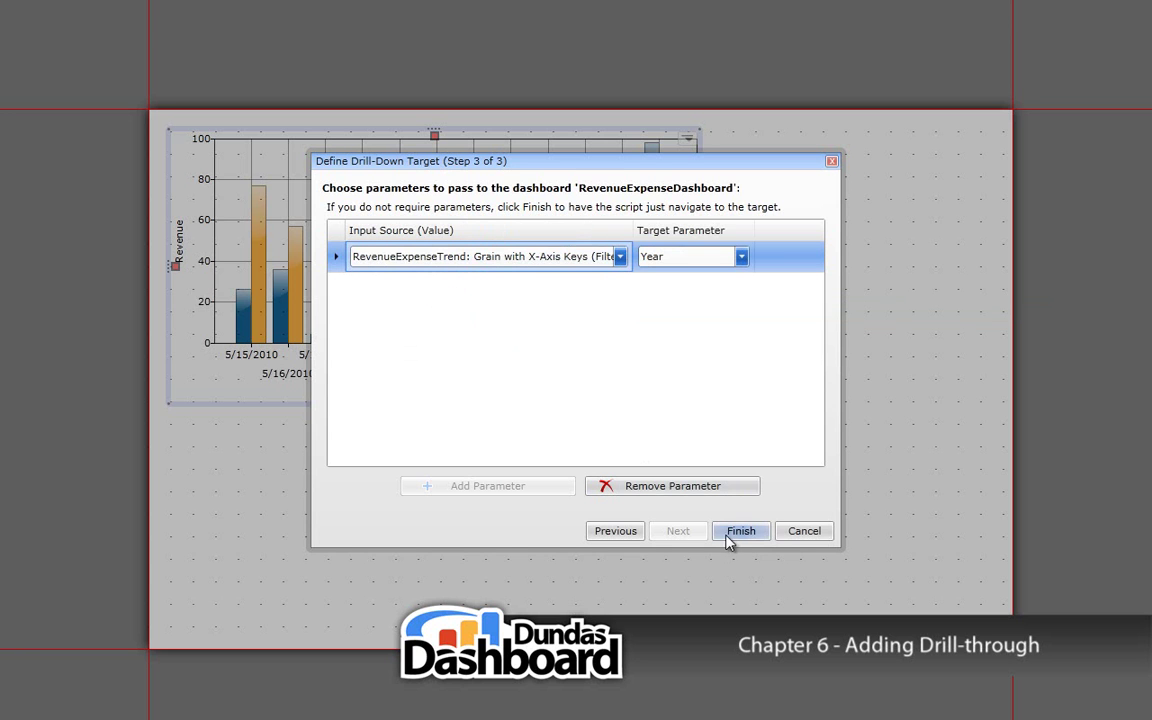
{"action": "left_click", "coordinate": [730, 536]}
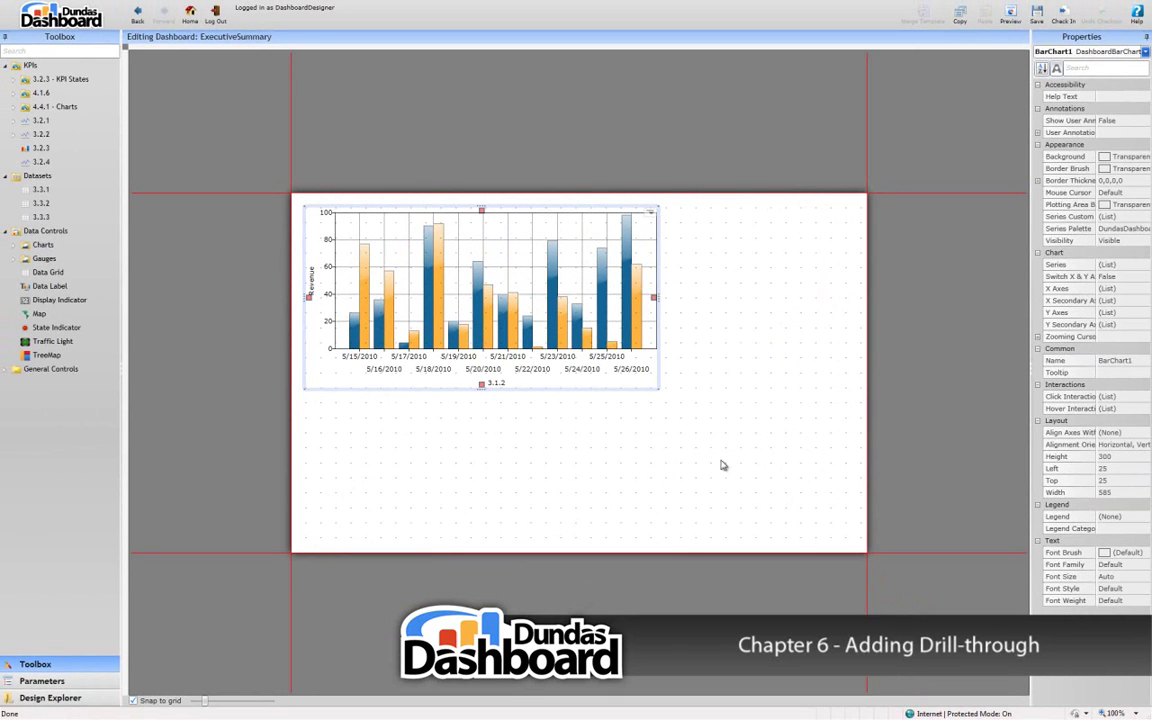
Step: Preview ExecutiveSummary and drill through from the 2007 revenue bar
{"action": "left_click", "coordinate": [1012, 16]}
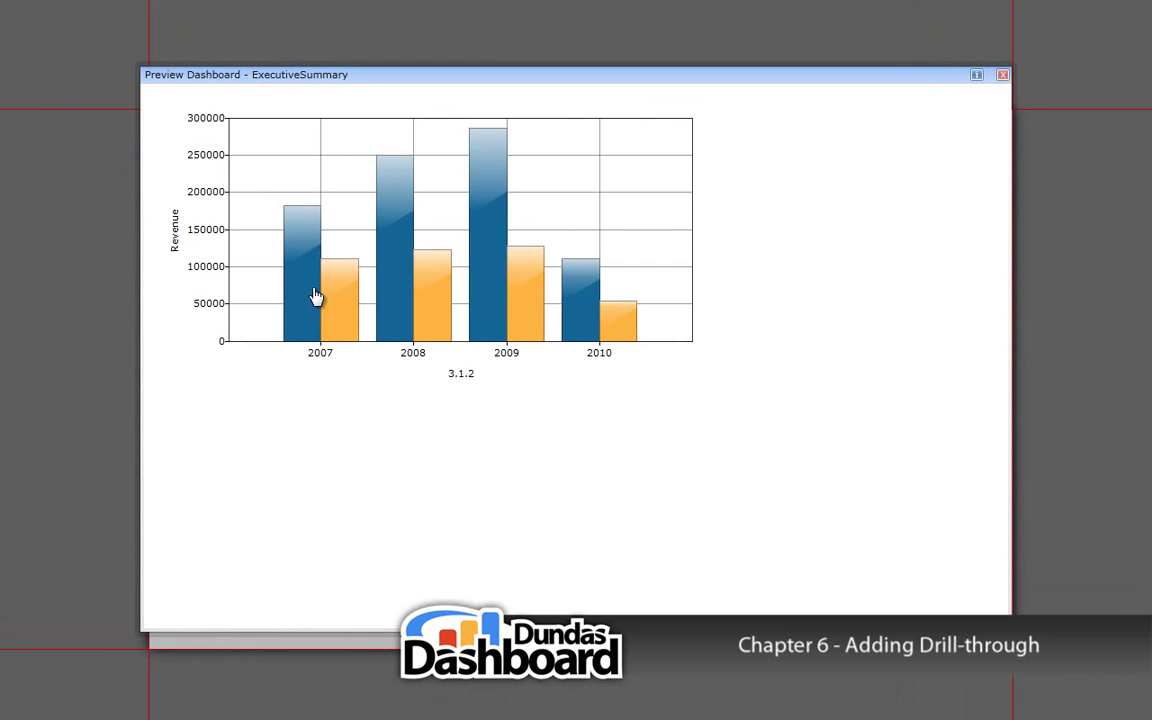
{"action": "left_click", "coordinate": [308, 318]}
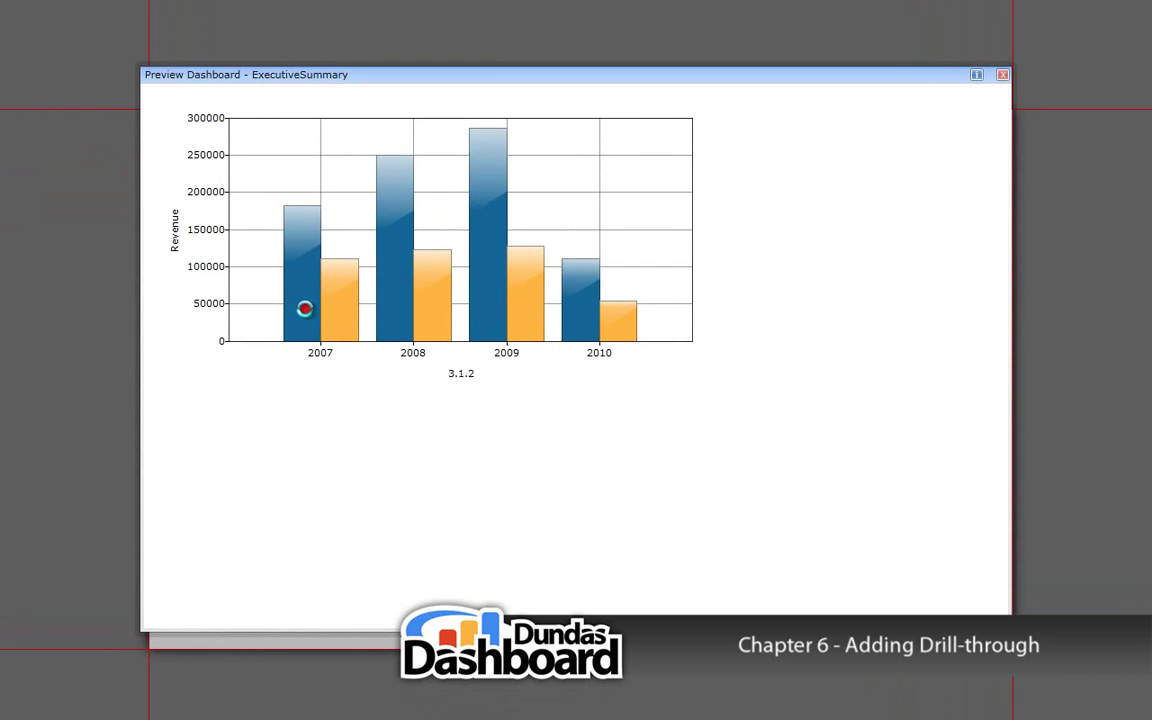